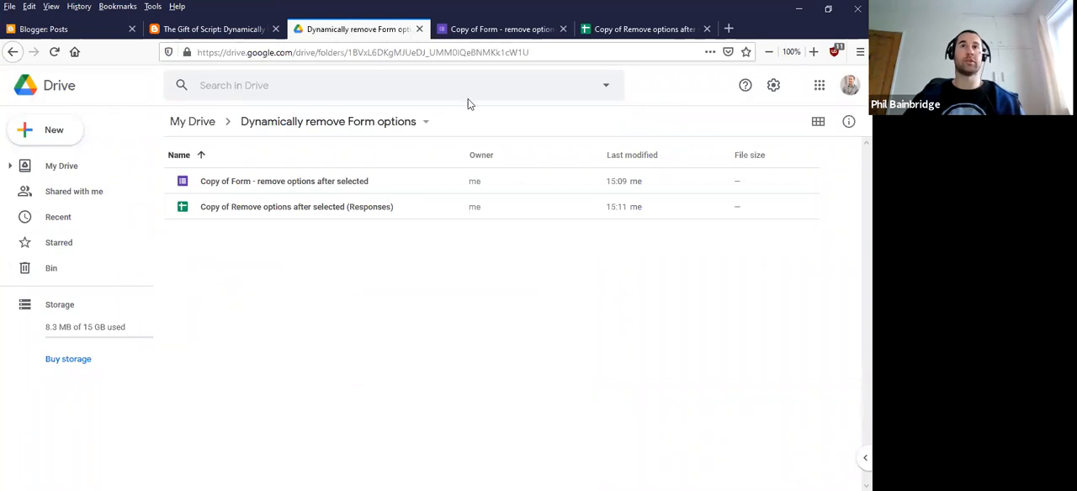
# Switch to the Google Form and review its email address field and the Appointment Slot time options
pyautogui.click(480, 32)
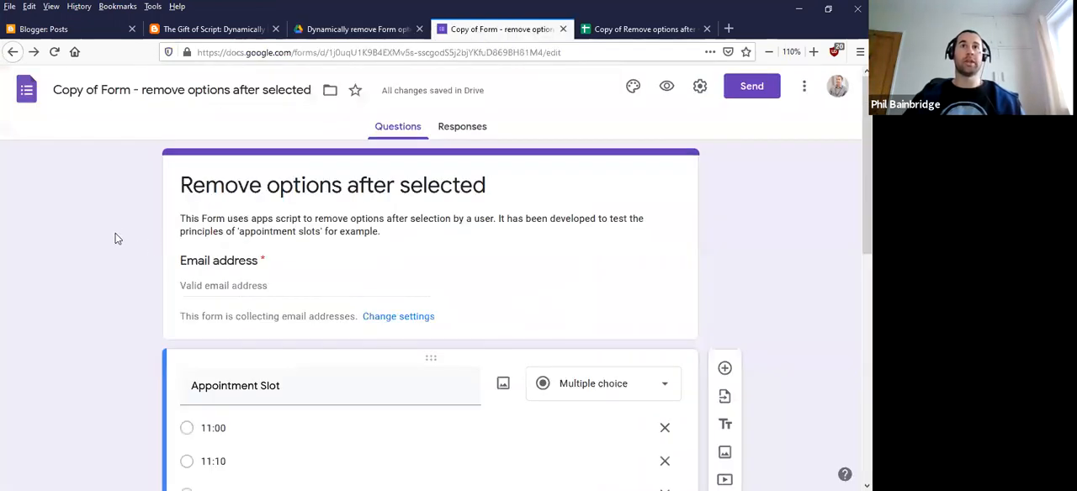
pyautogui.scroll(-3, 120, 238)
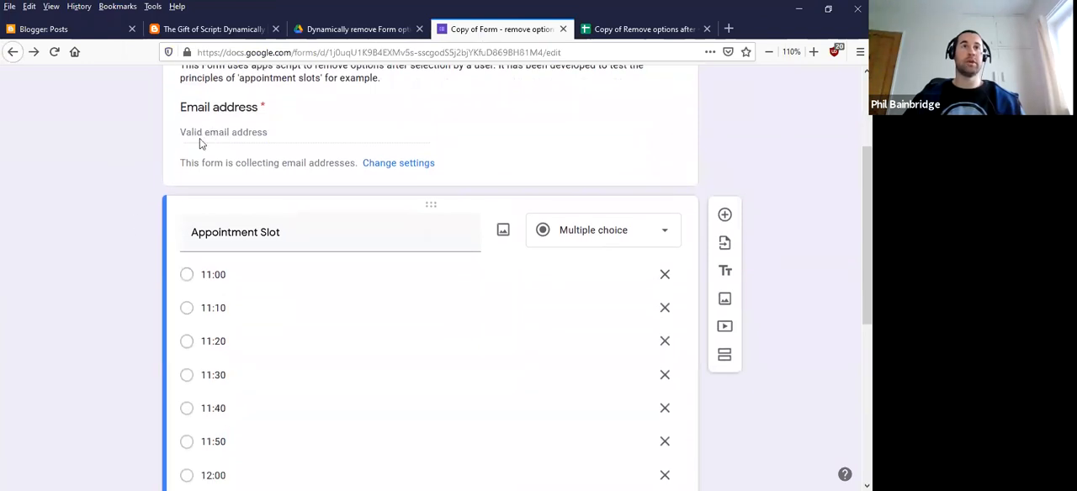
pyautogui.scroll(-2, 133, 253)
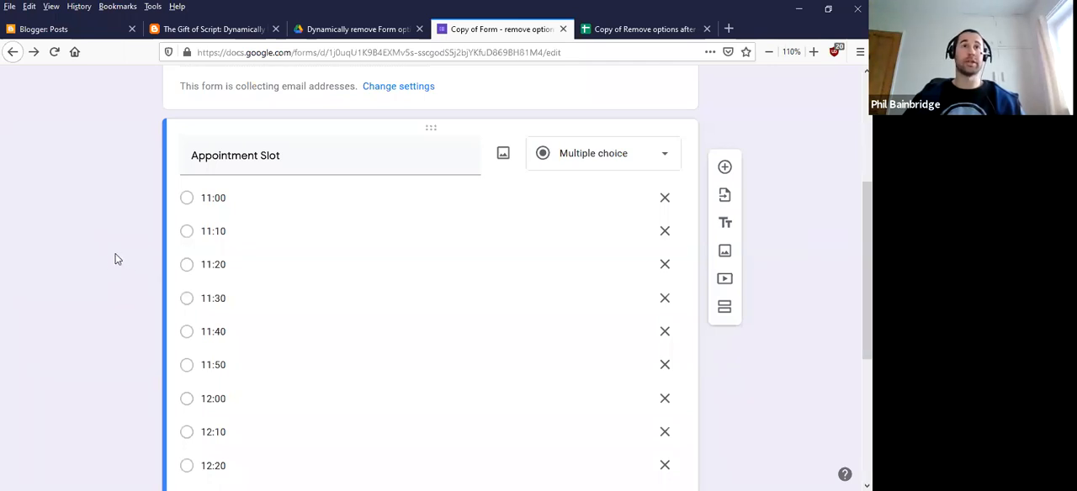
pyautogui.scroll(4, 112, 265)
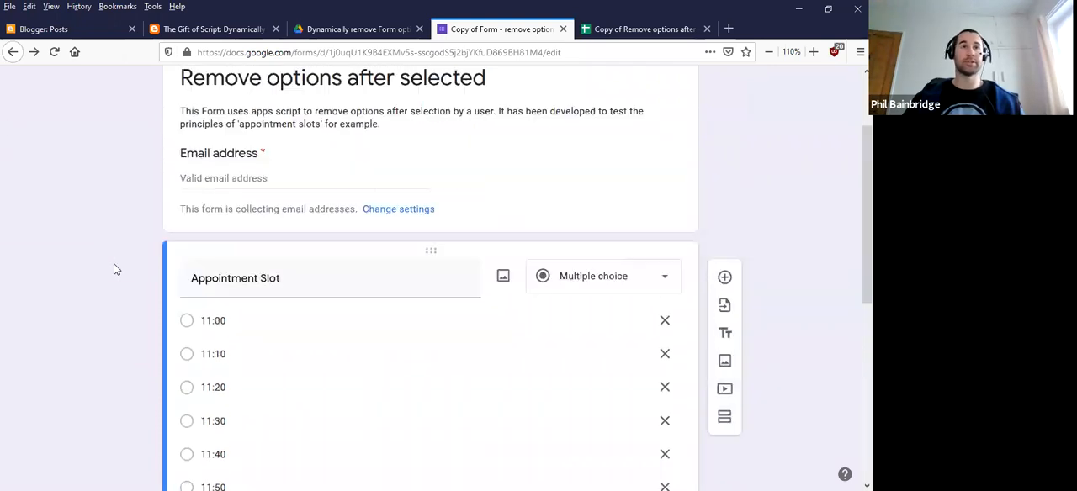
# Switch to the responses spreadsheet and examine the Left column's note and formula in C2 on the Options sheet
pyautogui.click(613, 32)
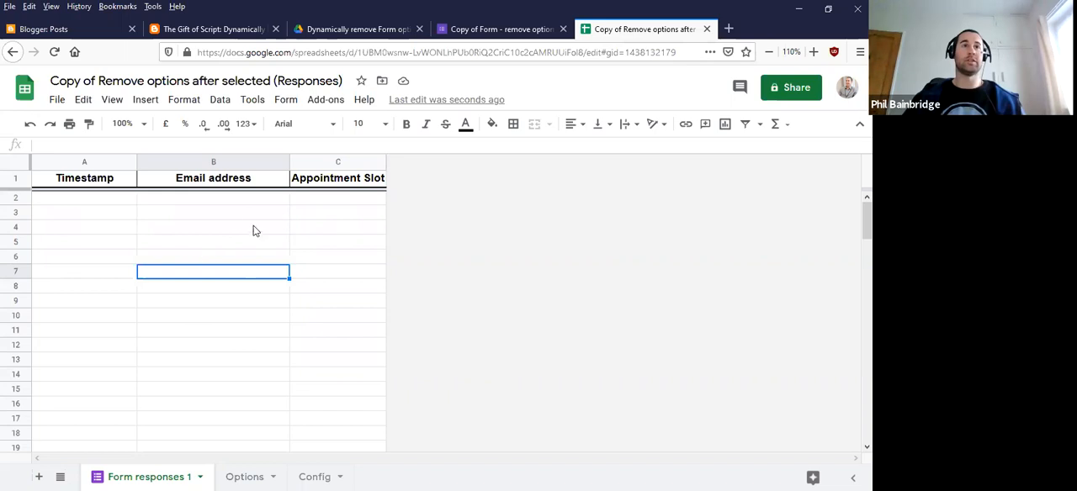
pyautogui.click(249, 476)
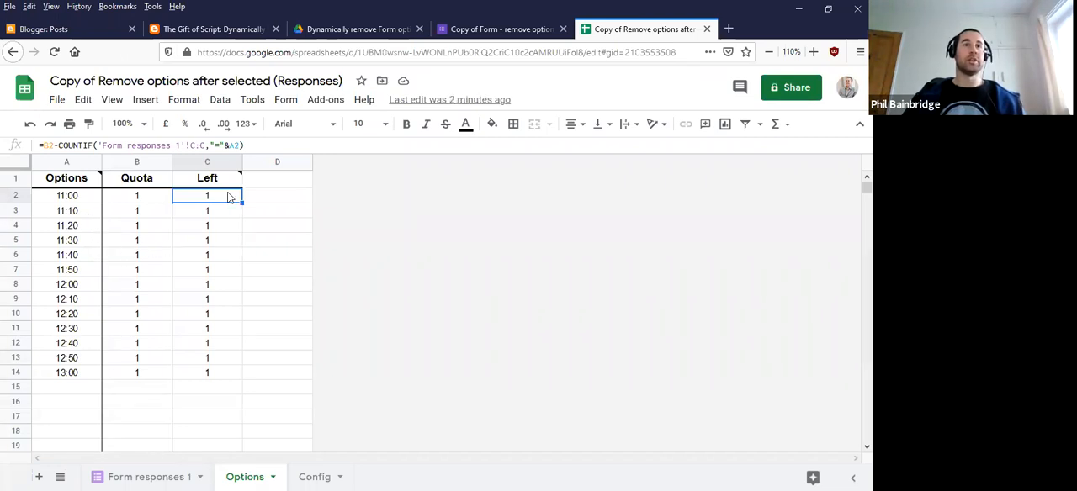
pyautogui.moveTo(220, 202)
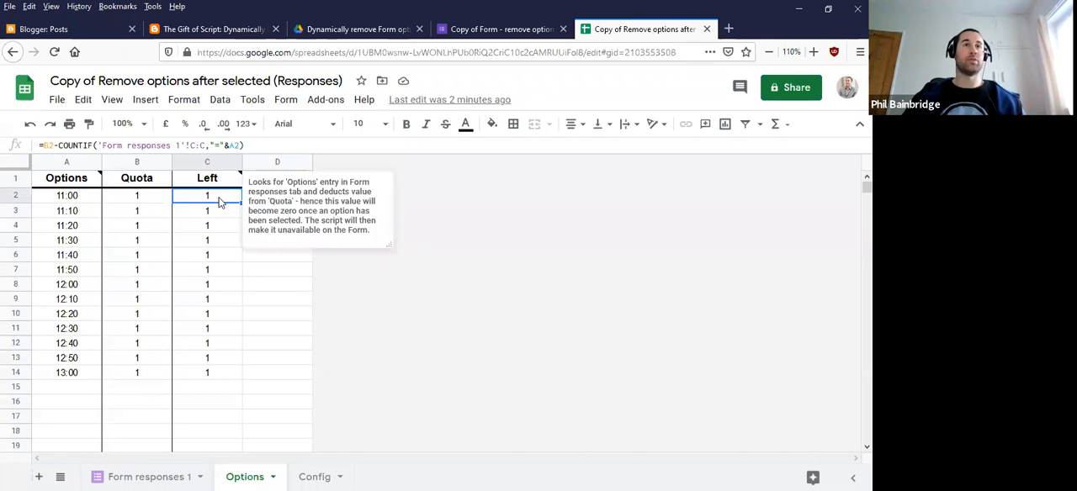
pyautogui.click(278, 289)
pyautogui.click(215, 201)
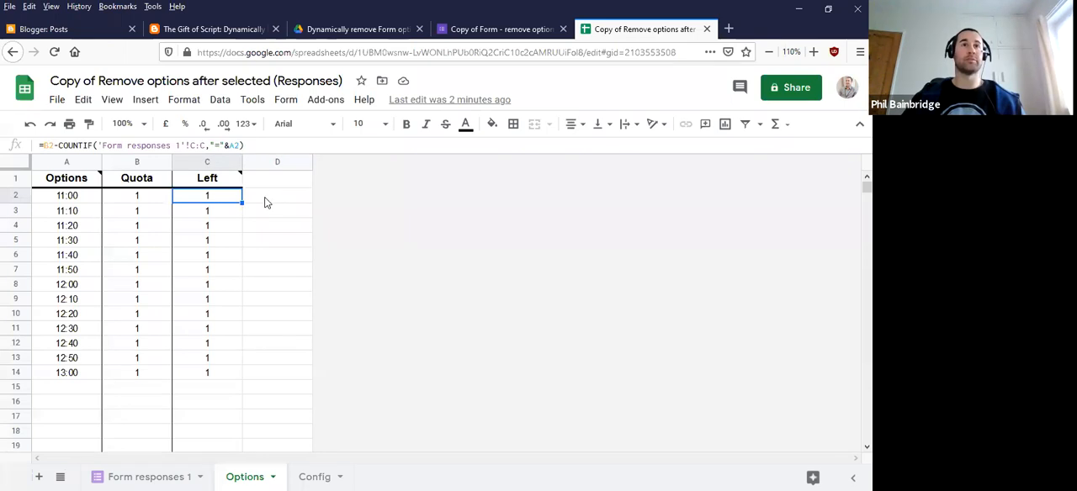
# Copy the form's edit URL into cell B1, beside Form Url, on the spreadsheet's Config sheet
pyautogui.click(314, 477)
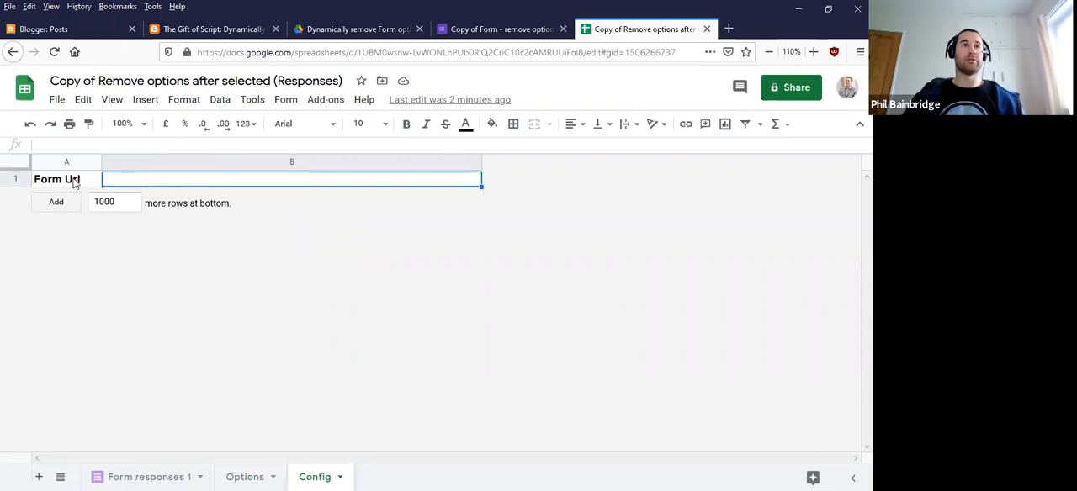
pyautogui.click(497, 32)
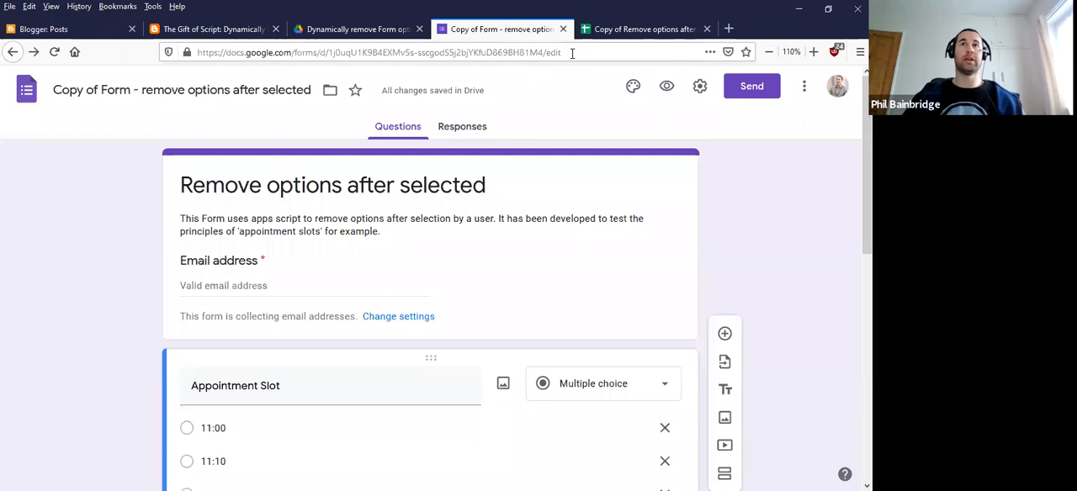
pyautogui.moveTo(573, 53); pyautogui.dragTo(193, 53)
pyautogui.hotkey('ctrl', 'c')
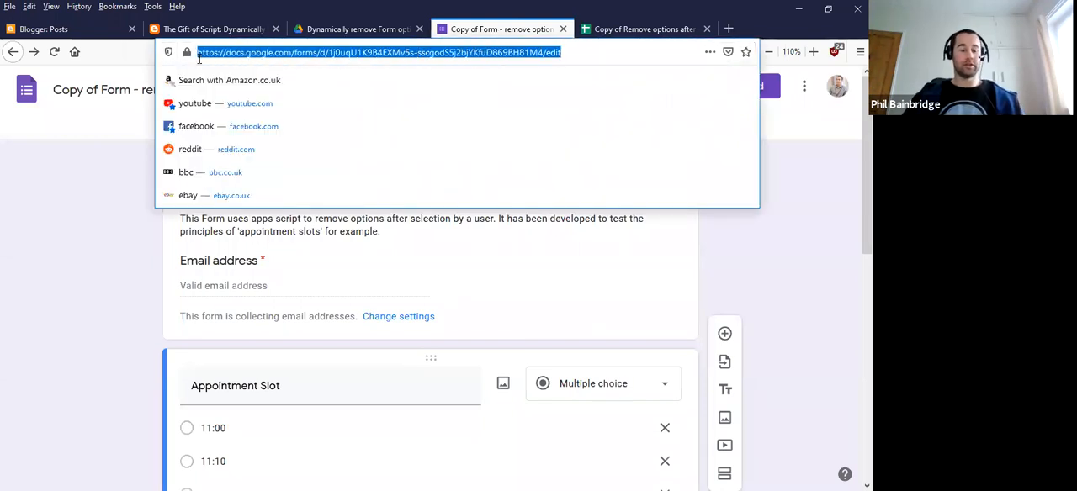
pyautogui.click(639, 29)
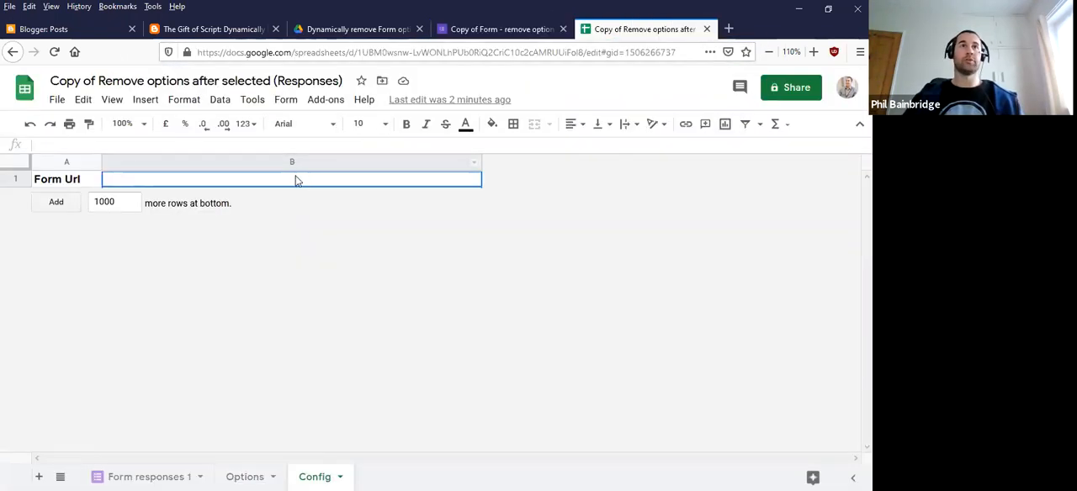
pyautogui.hotkey('ctrl', 'v')
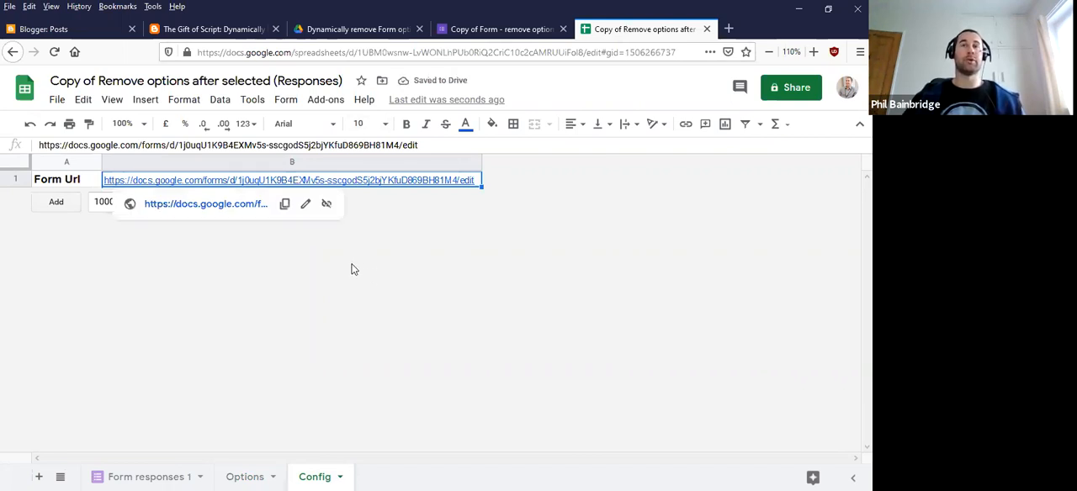
# Open the script project bound to the responses spreadsheet and show its triggers
pyautogui.click(152, 477)
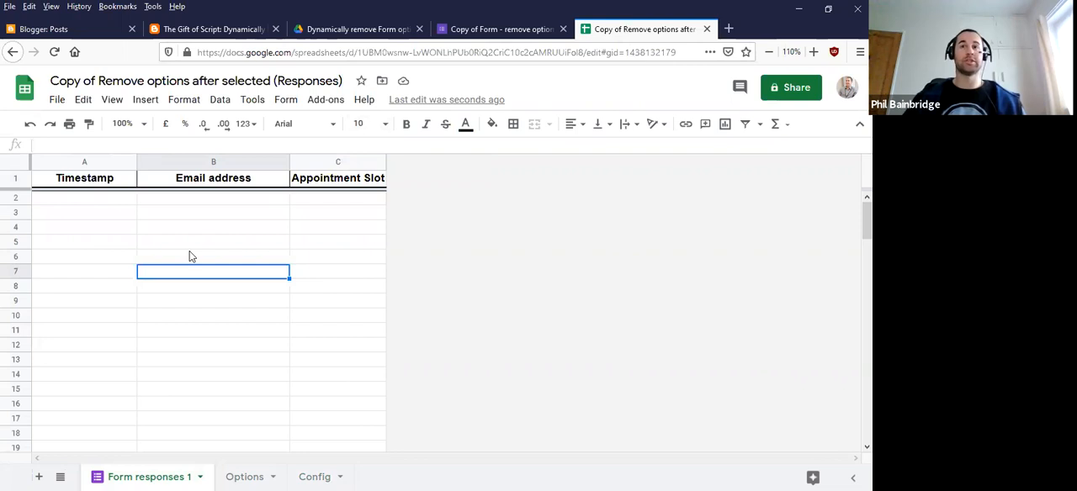
pyautogui.click(253, 100)
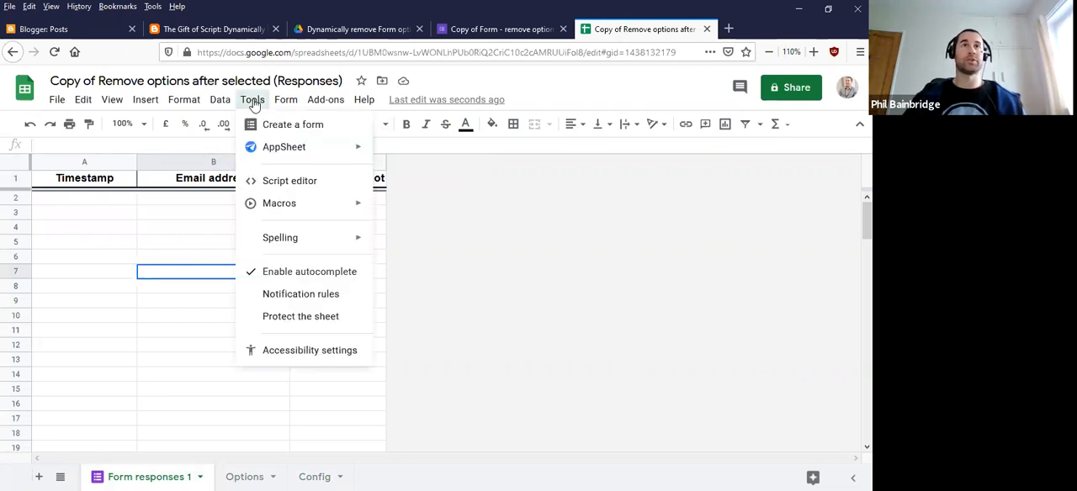
pyautogui.click(328, 184)
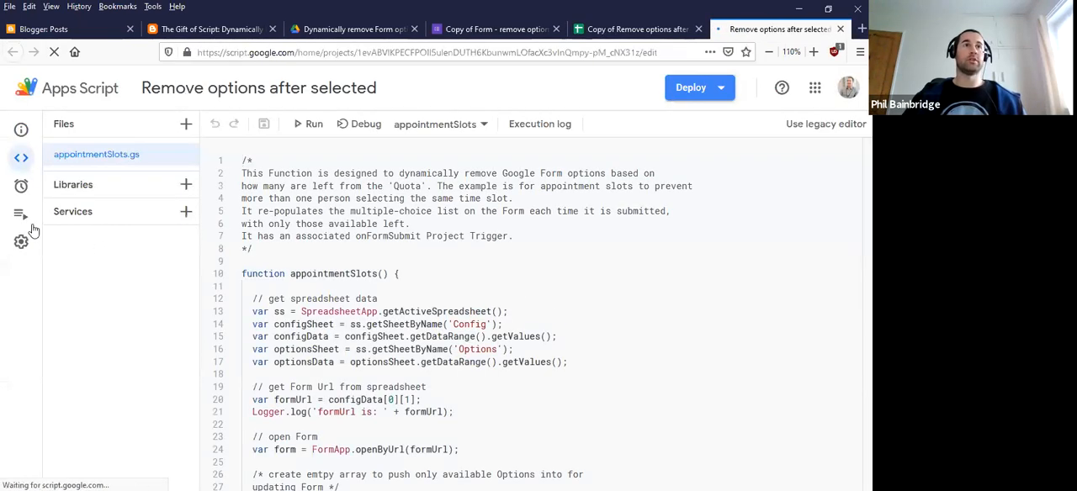
pyautogui.click(22, 192)
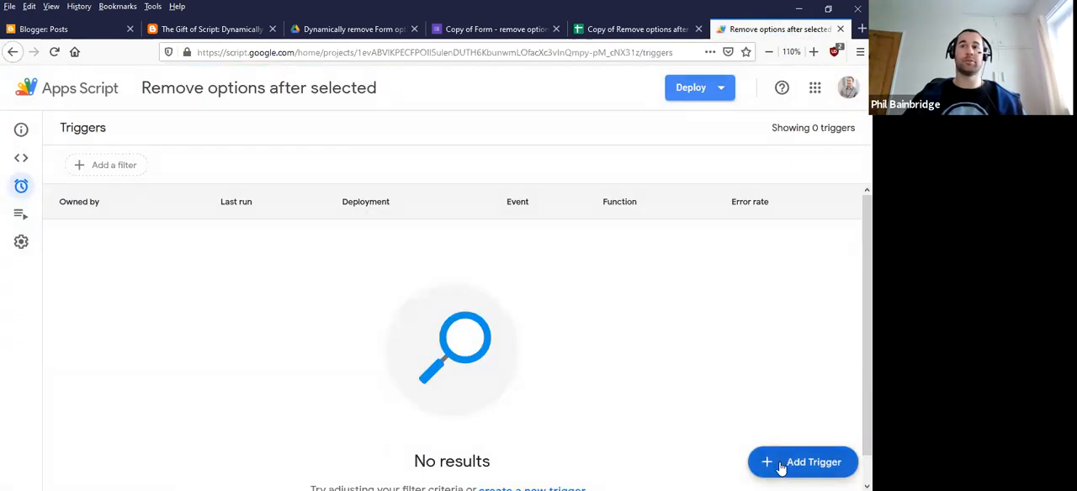
# Create a trigger for the appointmentSlots function from the spreadsheet with the event type On form submit
pyautogui.click(781, 464)
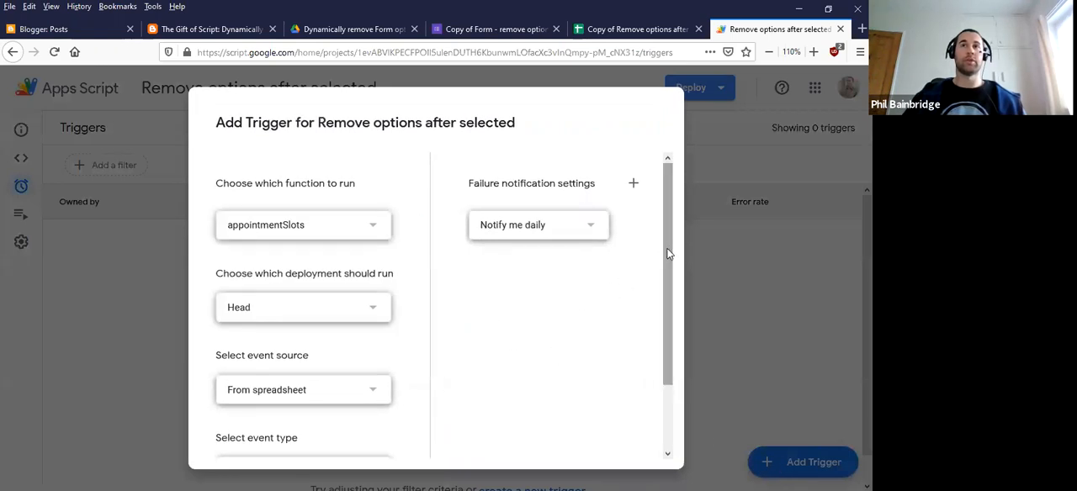
pyautogui.moveTo(669, 251); pyautogui.dragTo(669, 327)
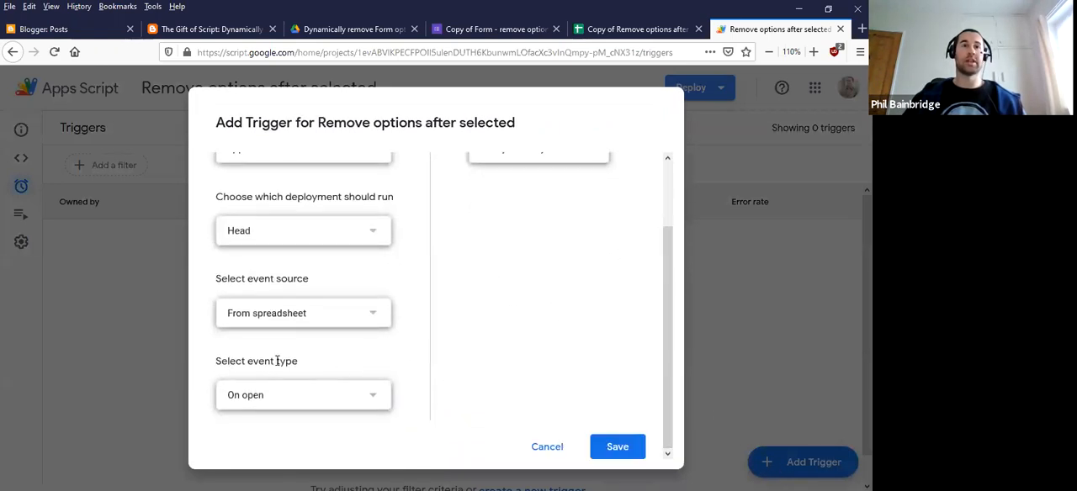
pyautogui.click(378, 399)
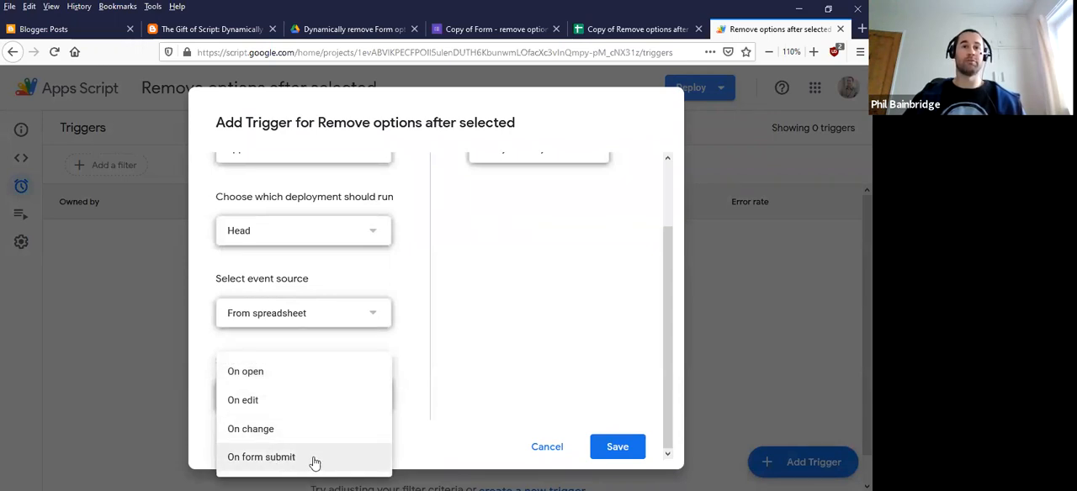
pyautogui.click(313, 461)
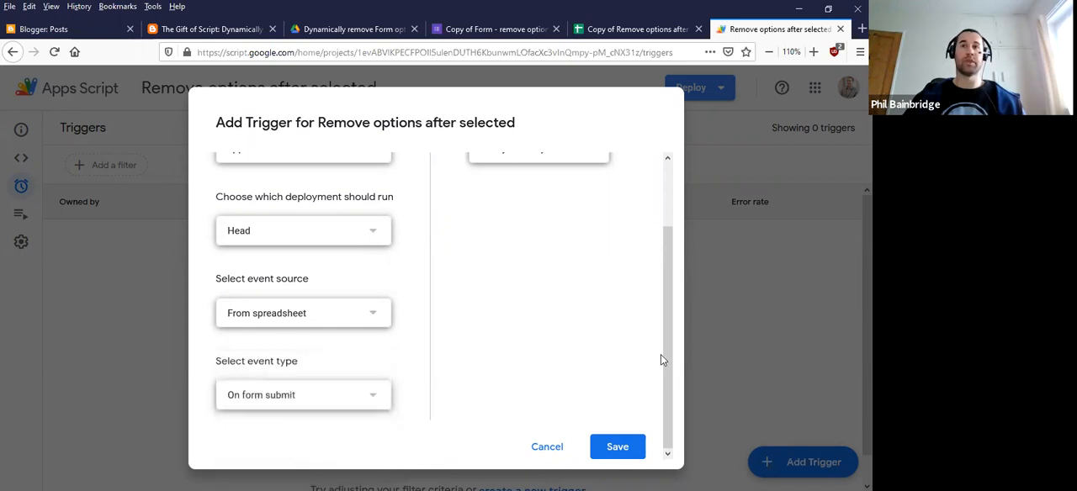
# Set the trigger's failure notifications to Notify me immediately and save the trigger
pyautogui.moveTo(669, 364); pyautogui.dragTo(676, 296)
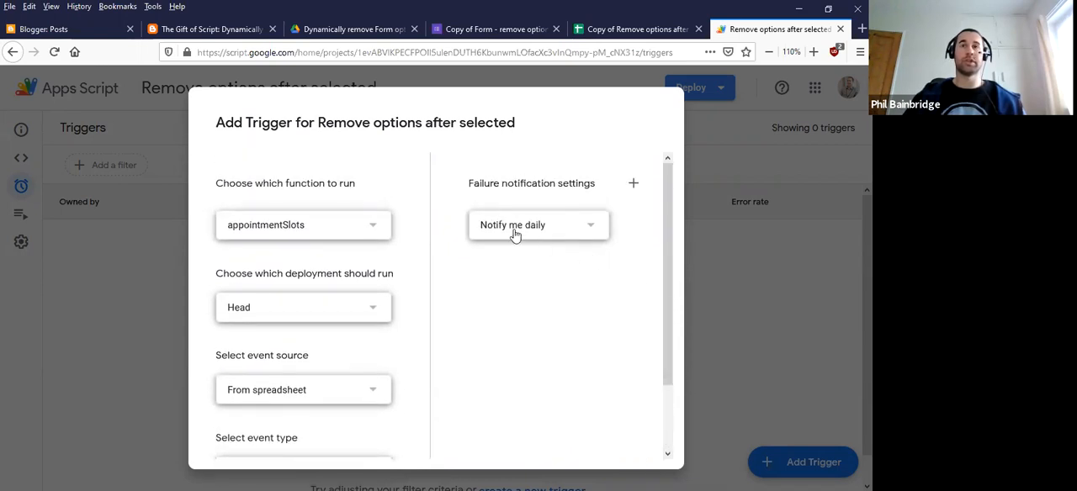
pyautogui.click(592, 229)
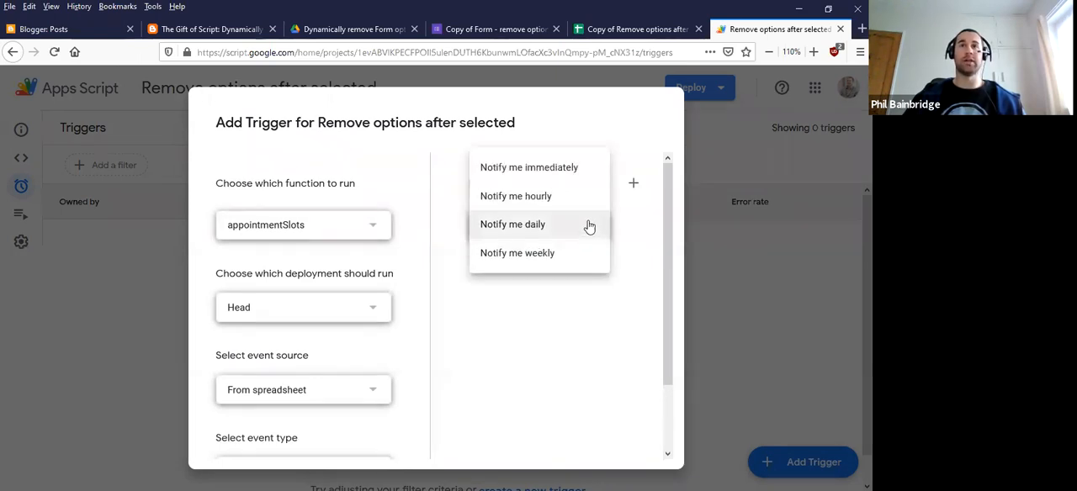
pyautogui.click(551, 173)
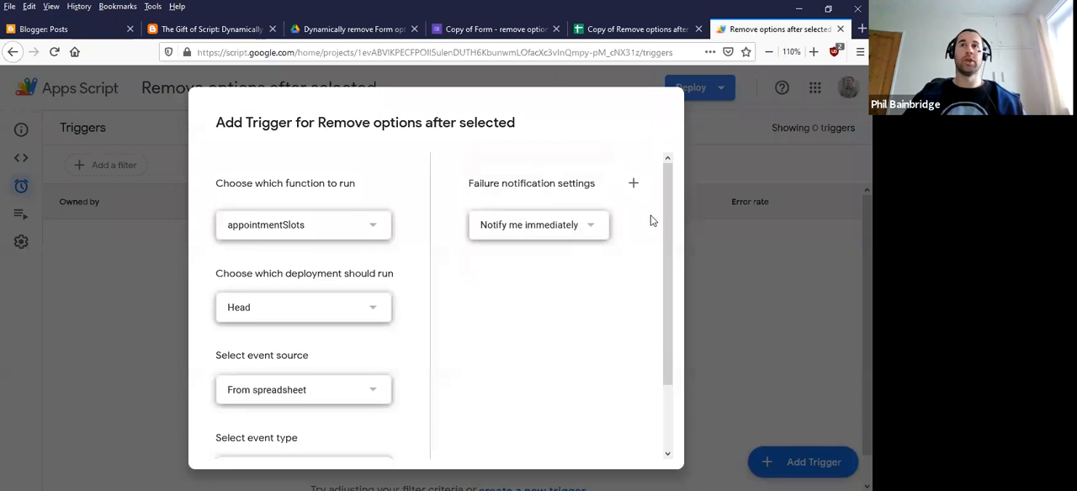
pyautogui.moveTo(665, 224); pyautogui.dragTo(671, 329)
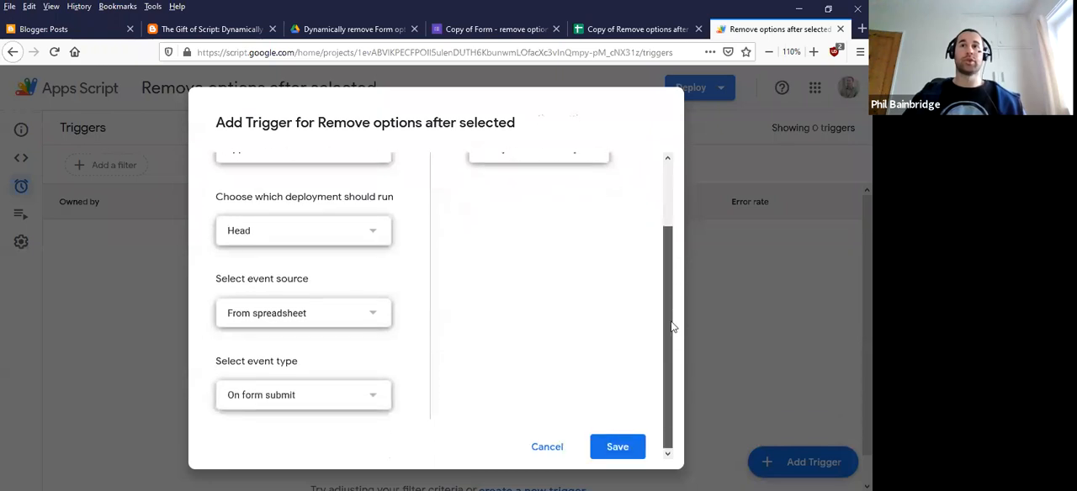
pyautogui.click(641, 455)
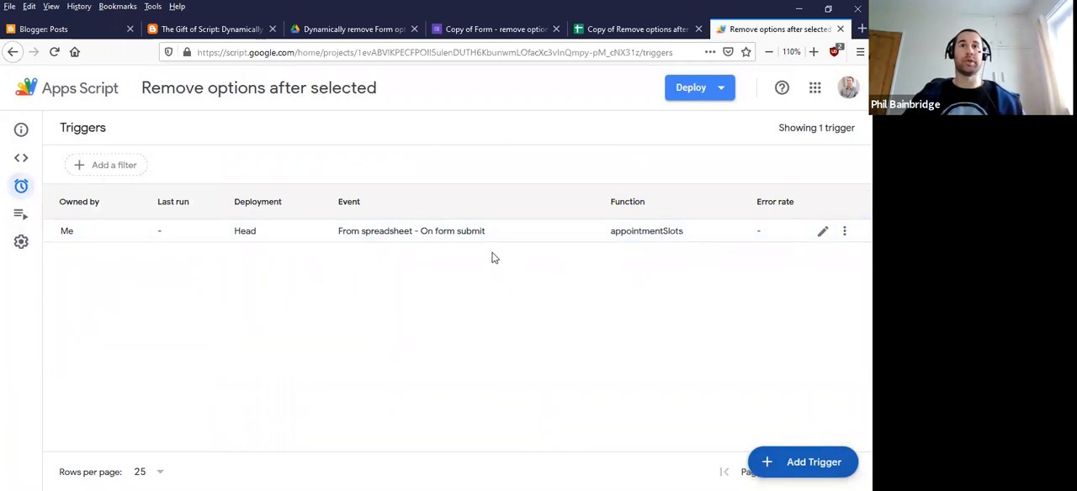
# Open a preview of the form and fill in the respondent's email address
pyautogui.click(484, 30)
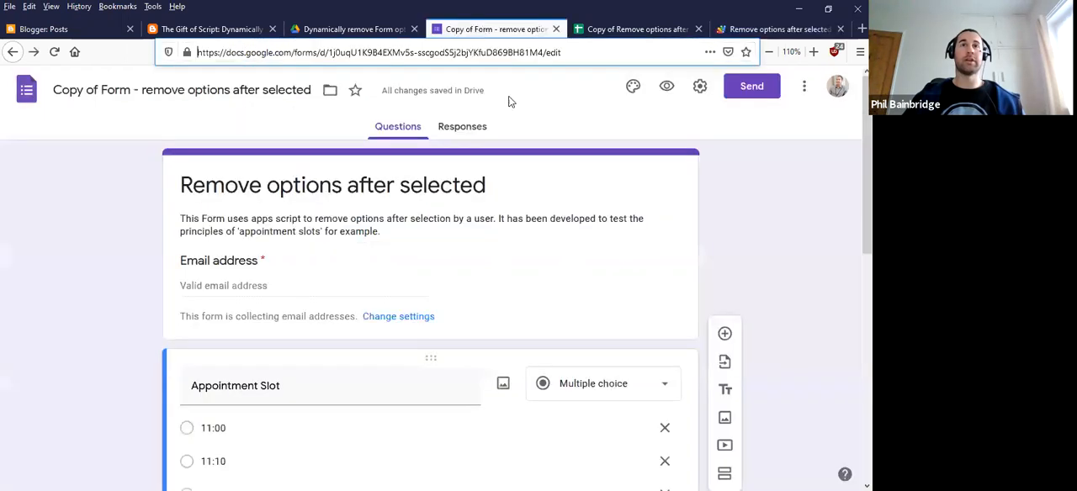
pyautogui.click(668, 88)
pyautogui.click(303, 267)
pyautogui.write('example')
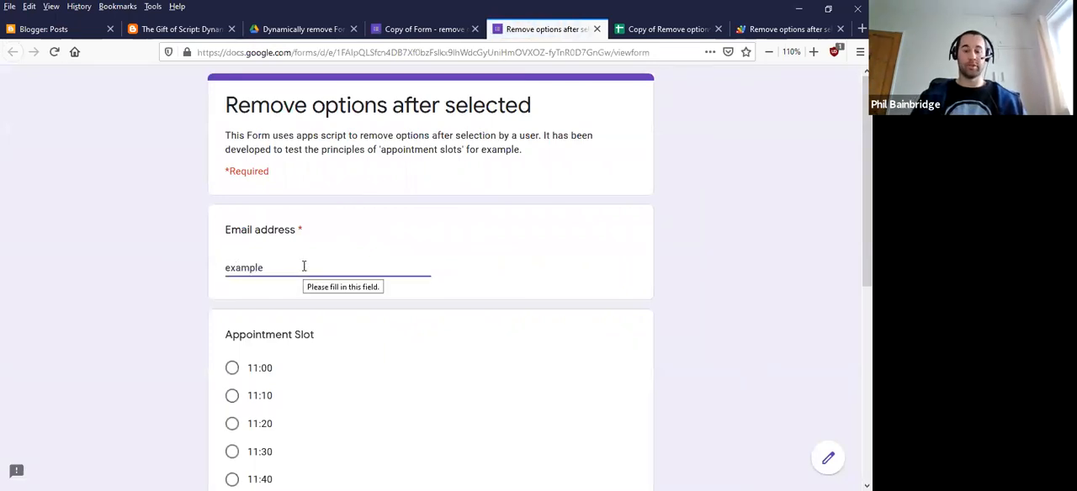
pyautogui.write('@example.com')
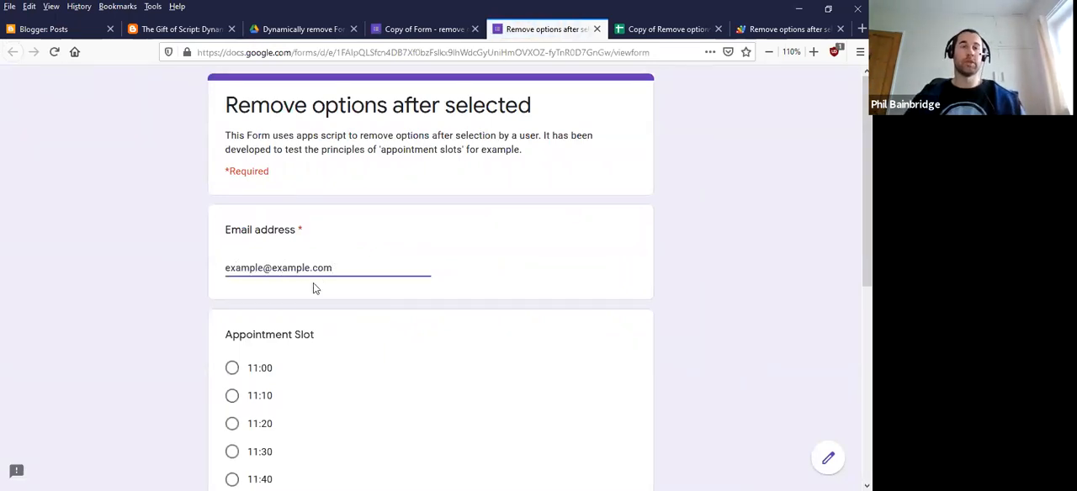
# Choose the 11:30 appointment slot and submit the form response
pyautogui.scroll(-3, 183, 297)
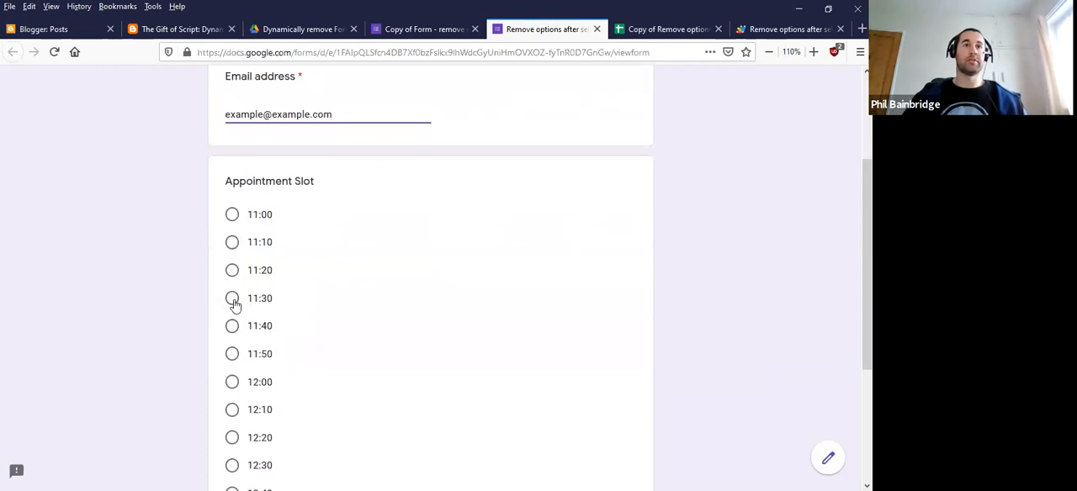
pyautogui.click(233, 299)
pyautogui.scroll(-3, 191, 294)
pyautogui.scroll(-2, 190, 297)
pyautogui.click(231, 395)
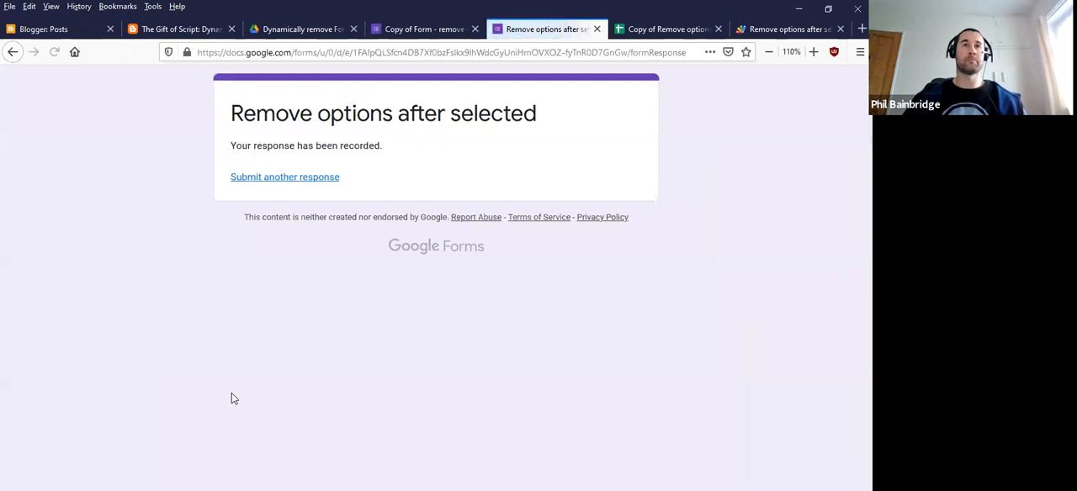
# Check the new entry on the Form responses 1 sheet and the Left value for 11:30 on the Options sheet
pyautogui.click(661, 30)
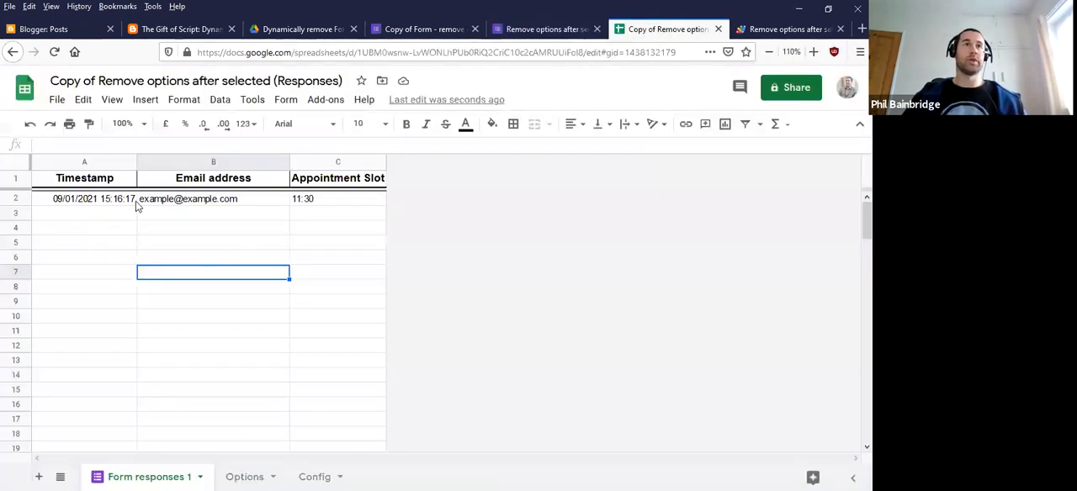
pyautogui.click(215, 376)
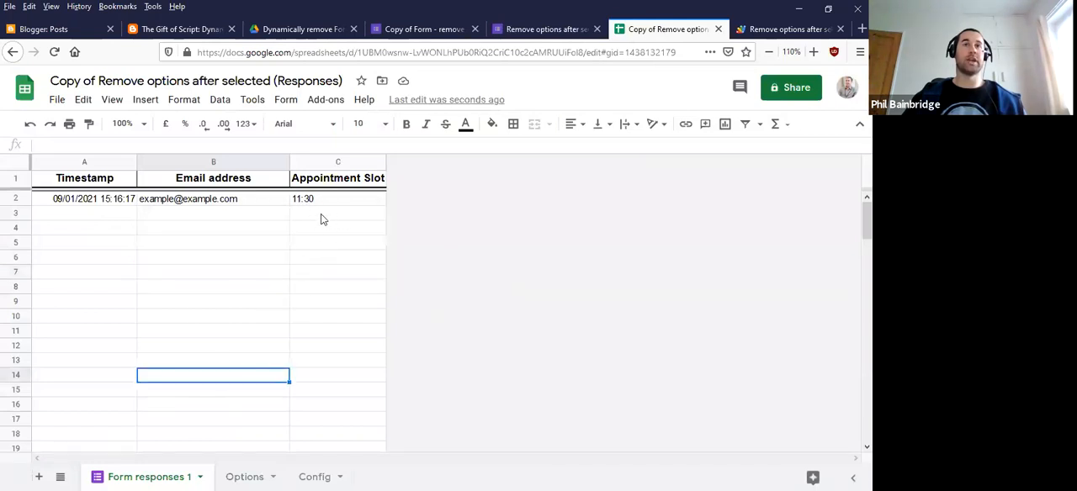
pyautogui.click(243, 478)
pyautogui.click(228, 243)
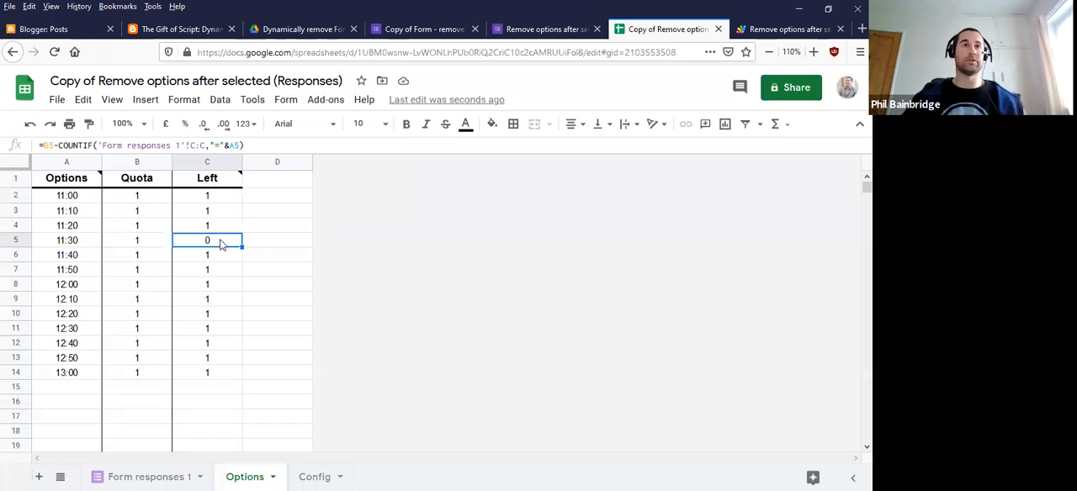
# Start another response in the live form and check which Appointment Slot options are offered
pyautogui.click(542, 29)
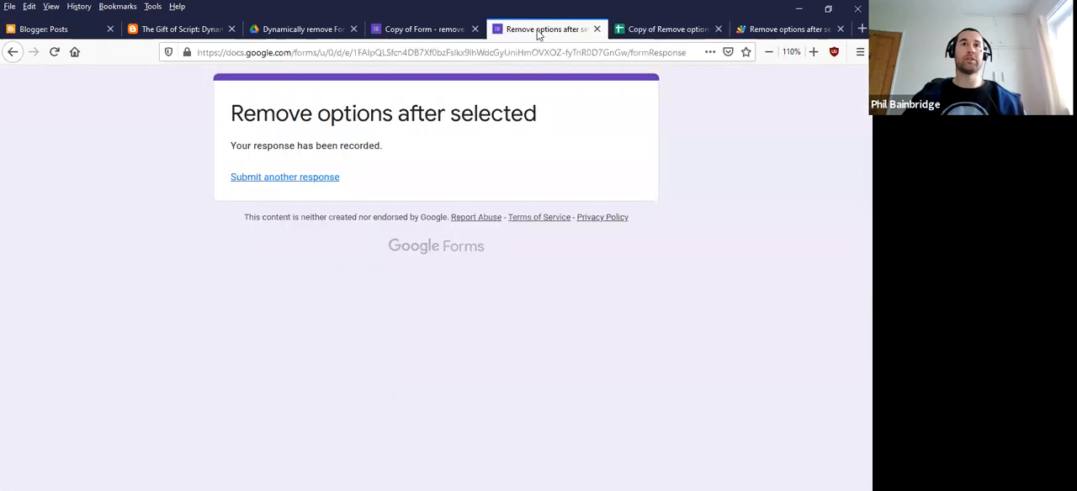
pyautogui.click(308, 177)
pyautogui.scroll(-3, 193, 282)
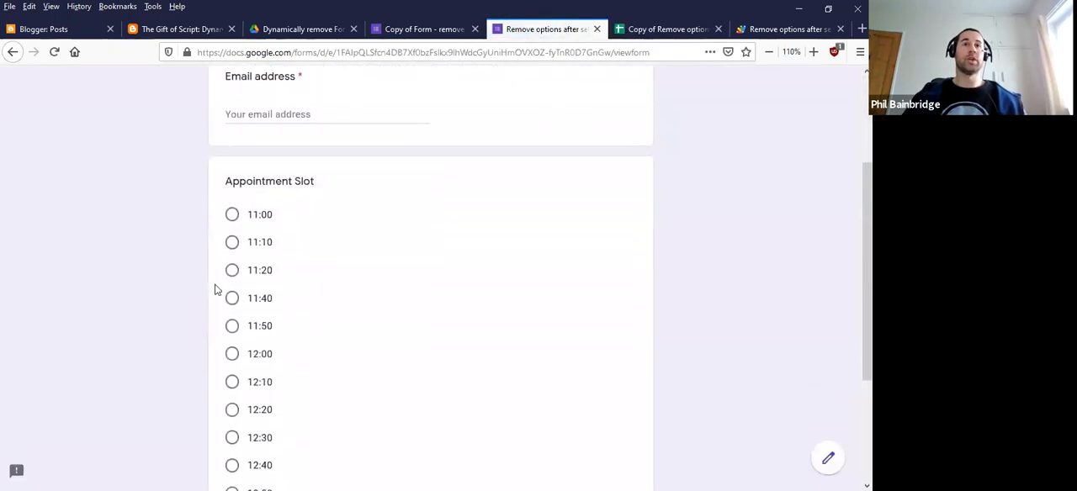